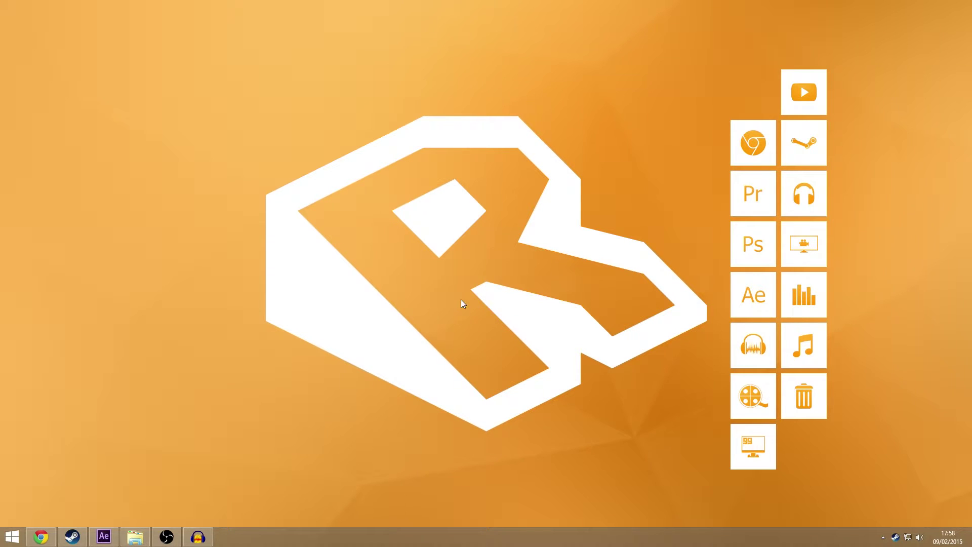
Step: Switch to the open After Effects project holding the GTA VI and Xray Ace clips
left_click(104, 537)
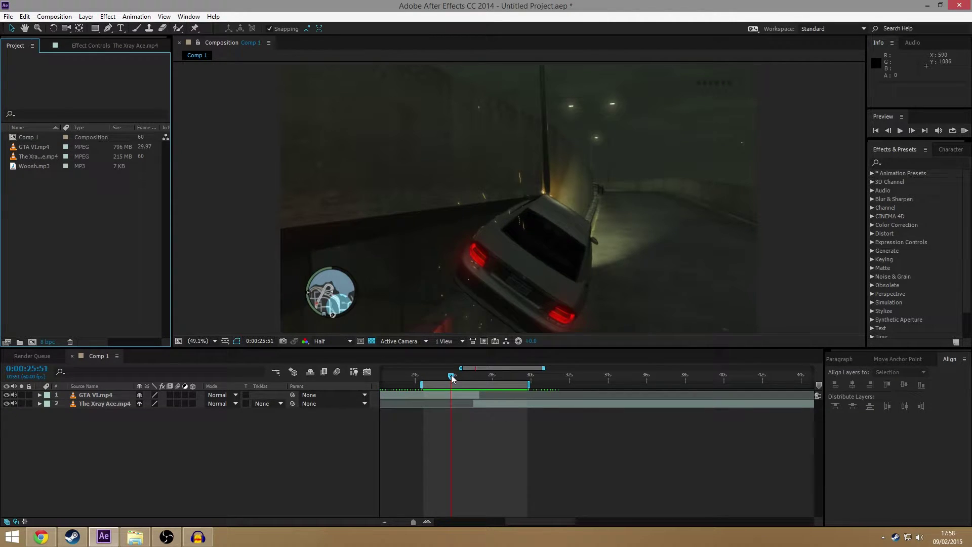
Step: Scrub the current-time indicator back to about 0:00:25:37
left_click_drag(451, 376, 446, 405)
Step: Drop Woosh.mp3 into Comp 1 and slide it to start around 0:00:26:57 at the cut
mouse_move(26, 167)
left_mouse_down()
mouse_move(181, 273)
mouse_move(473, 414)
left_mouse_up()
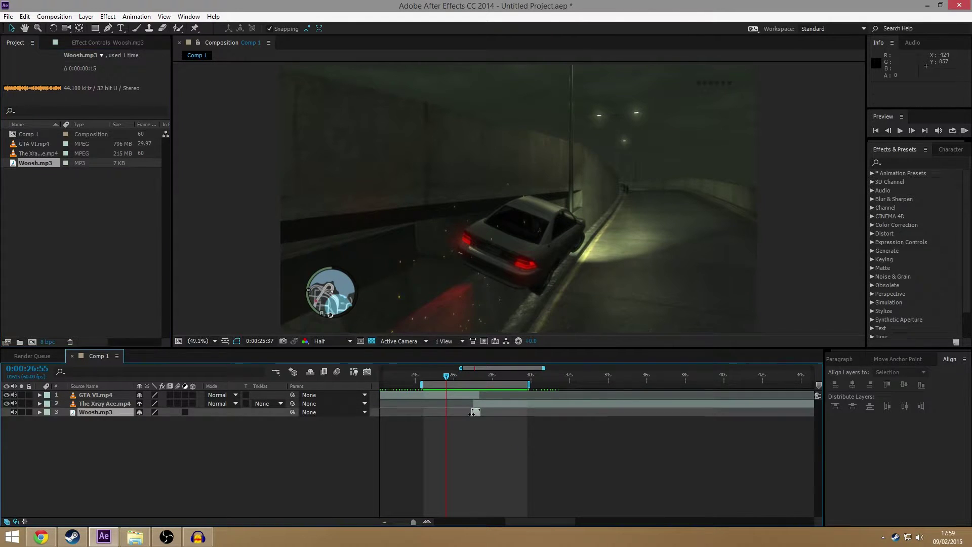
left_click_drag(544, 368, 483, 369)
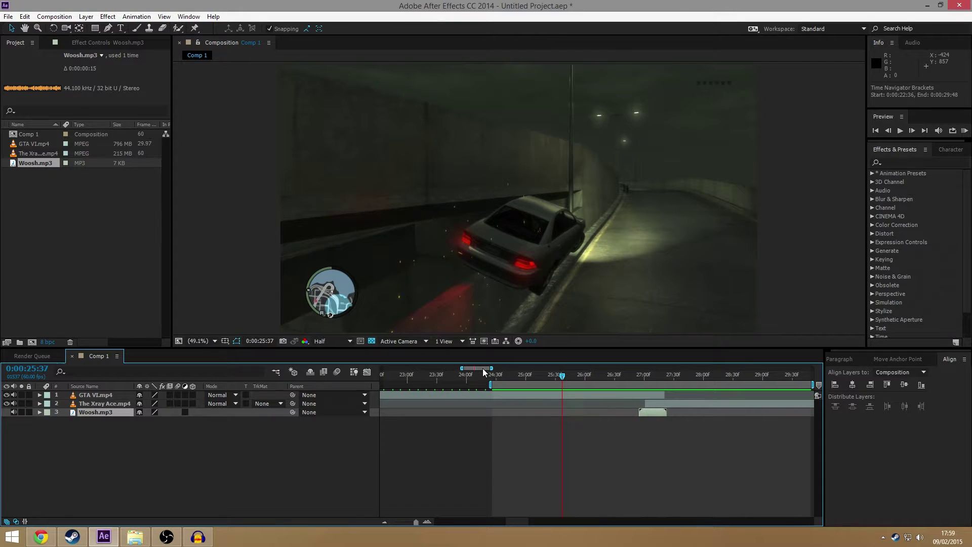
left_click_drag(650, 414, 654, 414)
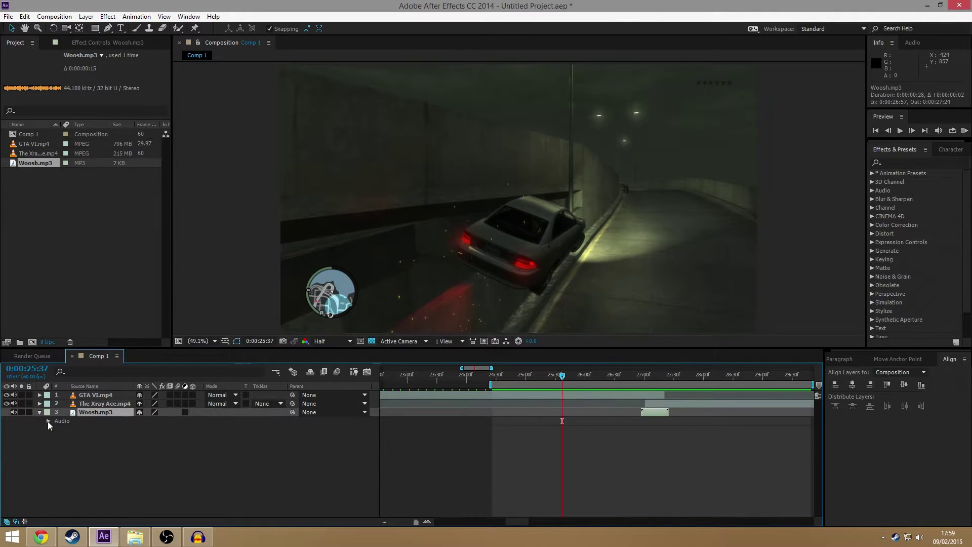
Step: Show the Woosh.mp3 waveform and nudge the layer to start at 0:00:27:00
left_click(48, 421)
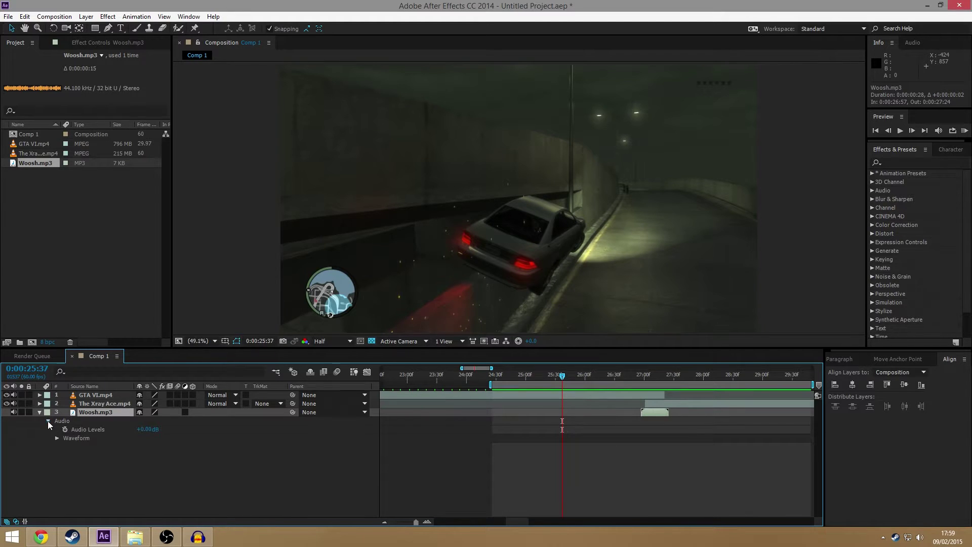
left_click(56, 438)
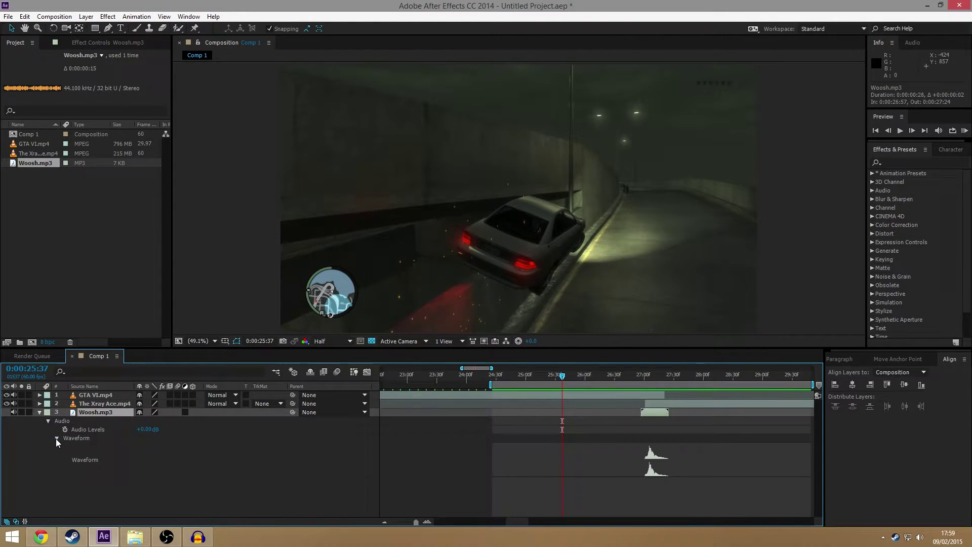
left_click_drag(656, 413, 659, 414)
left_click_drag(519, 519, 524, 513)
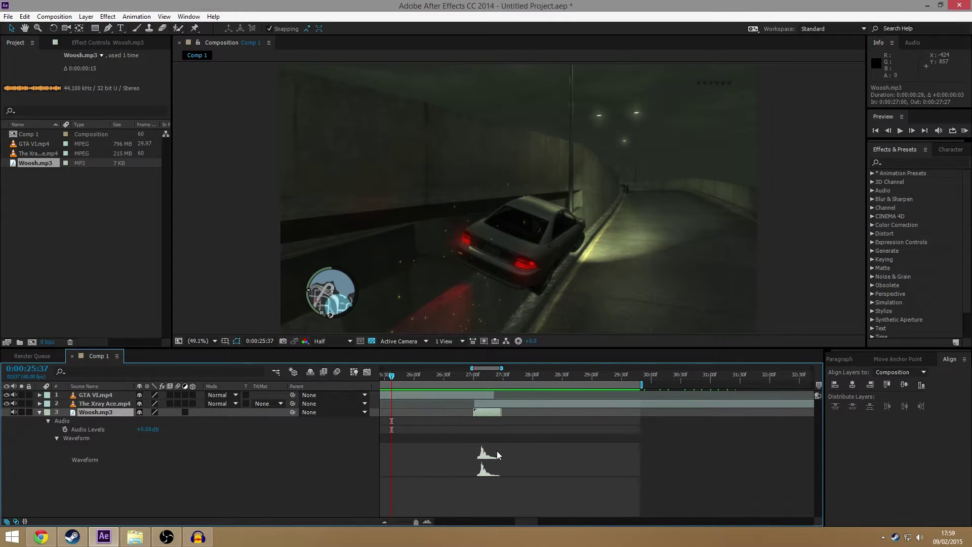
Step: Scrub from 0:00:27:04 to 0:00:27:20 and back to 0:00:27:01 to check the sound timing
left_click_drag(396, 379, 482, 412)
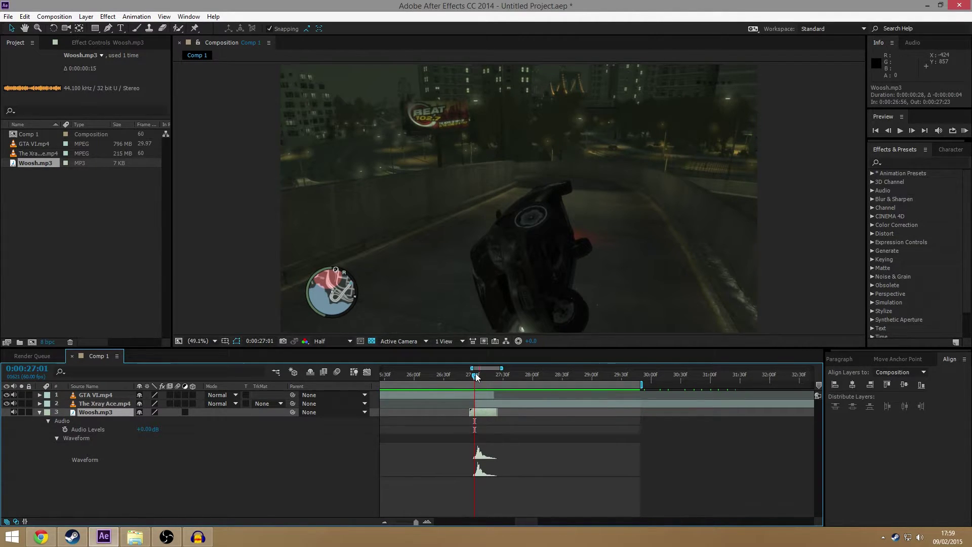
left_click_drag(475, 372, 494, 380)
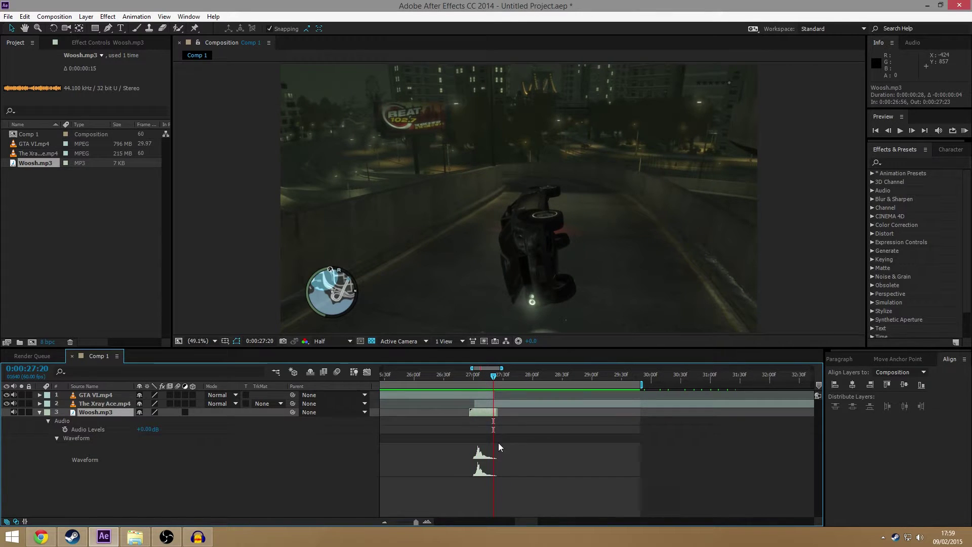
left_click(489, 394)
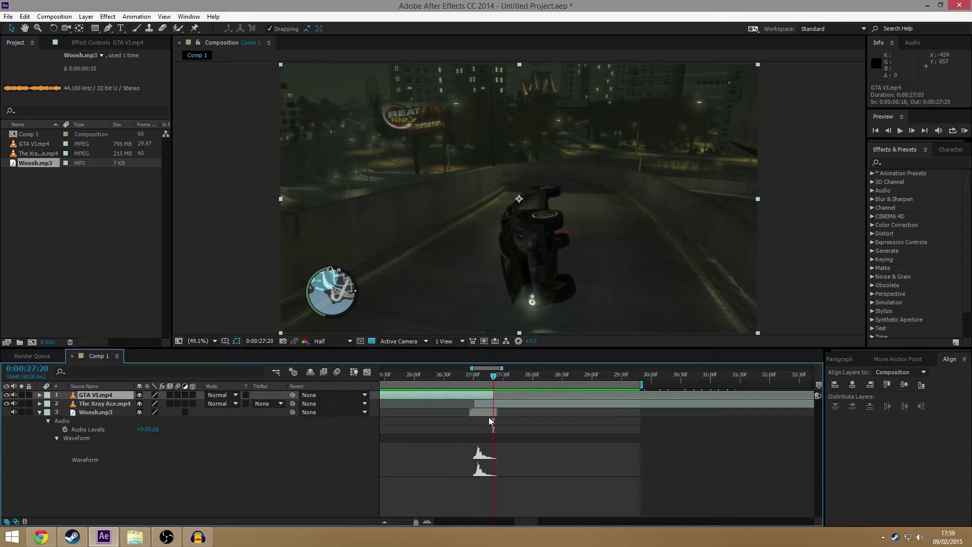
left_click_drag(494, 375, 475, 379)
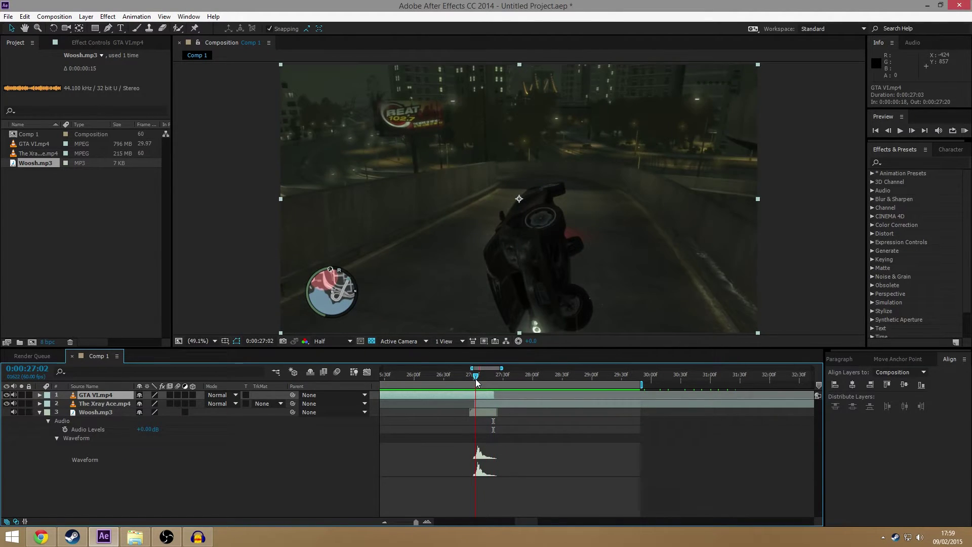
left_click(481, 404)
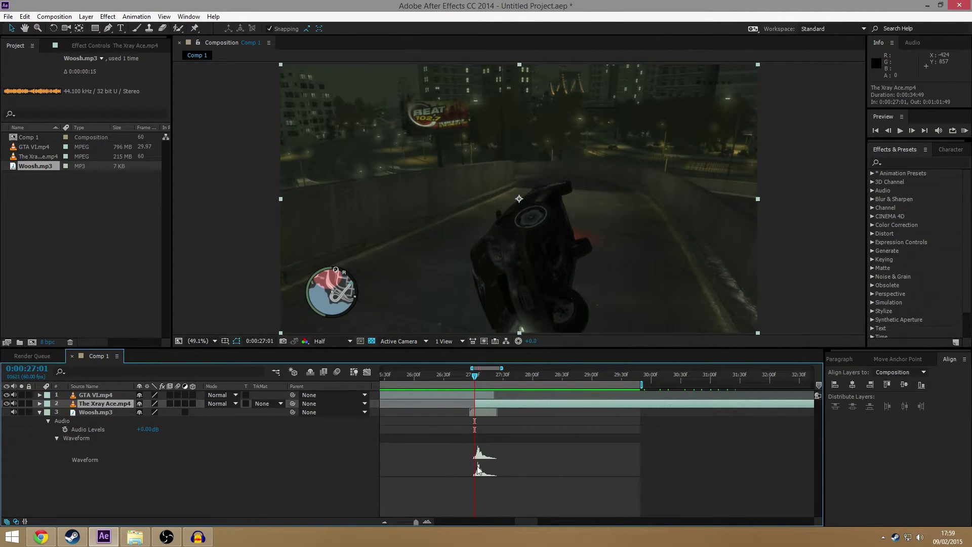
Step: Collapse the whoosh audio properties and hide the GTA VI.mp4 layer
left_click(40, 412)
left_click(253, 471)
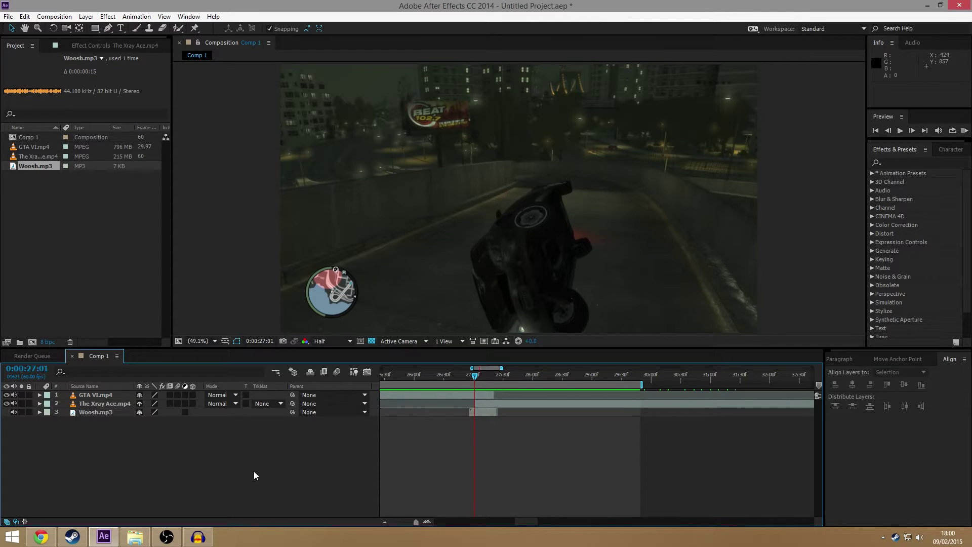
left_click(494, 408)
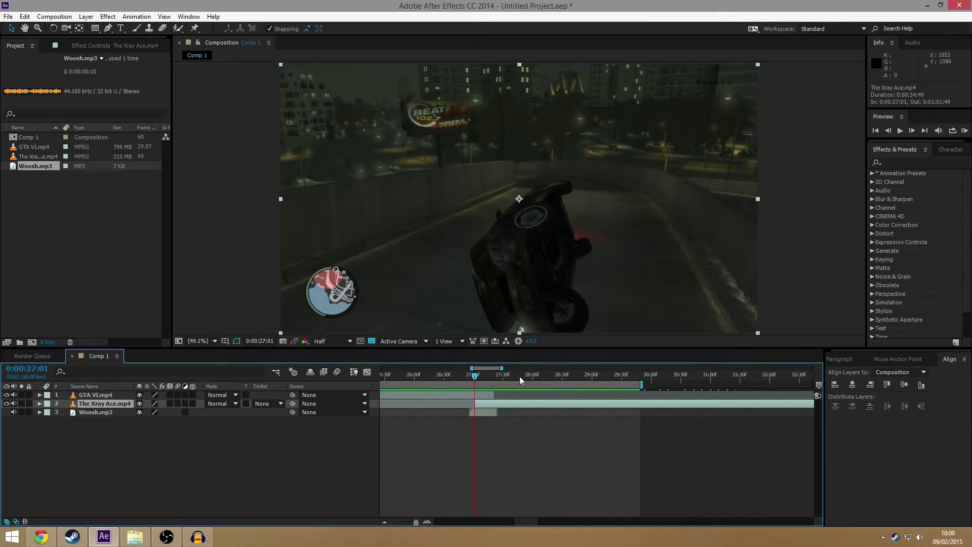
left_click(6, 396)
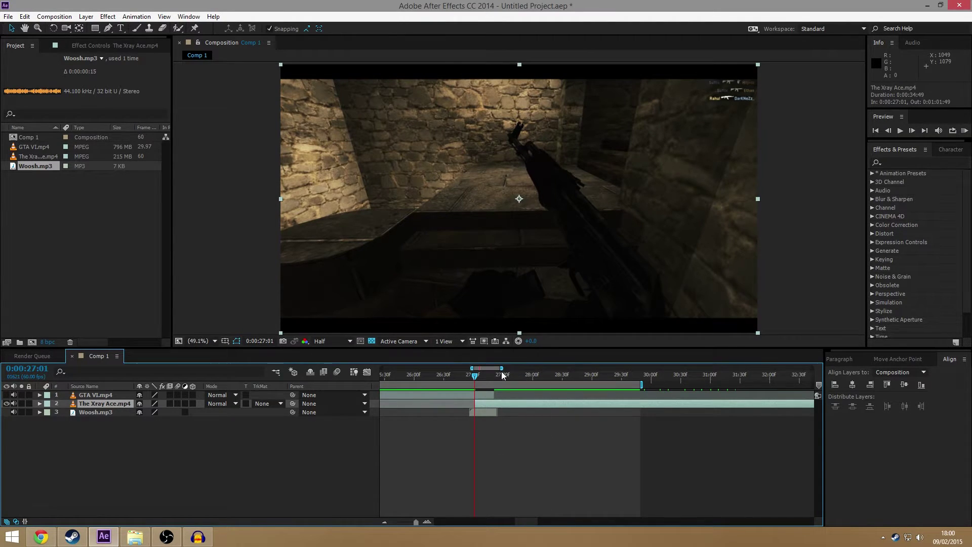
Step: Go to 0:00:27:00 and reveal The Xray Ace.mp4 Transform properties
left_click_drag(501, 368, 489, 368)
left_click(561, 379)
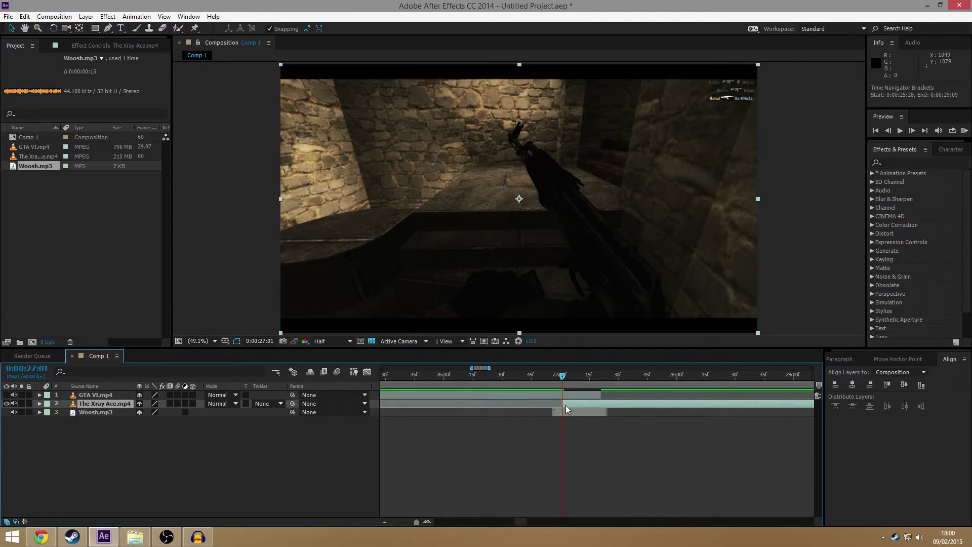
key("ctrl+shift+a")
left_click(40, 404)
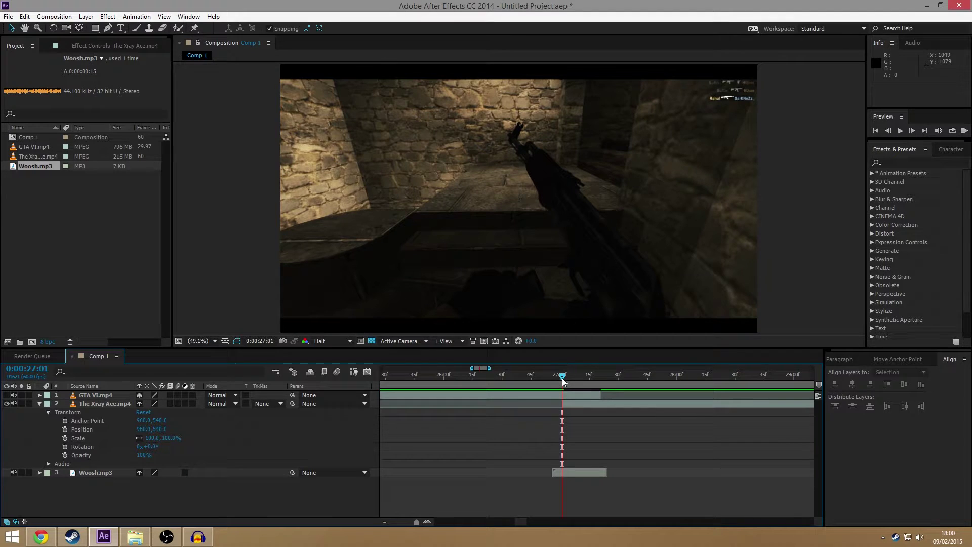
Step: Keyframe The Xray Ace.mp4 Position, starting off-screen right at X 2872
left_click_drag(565, 381, 600, 382)
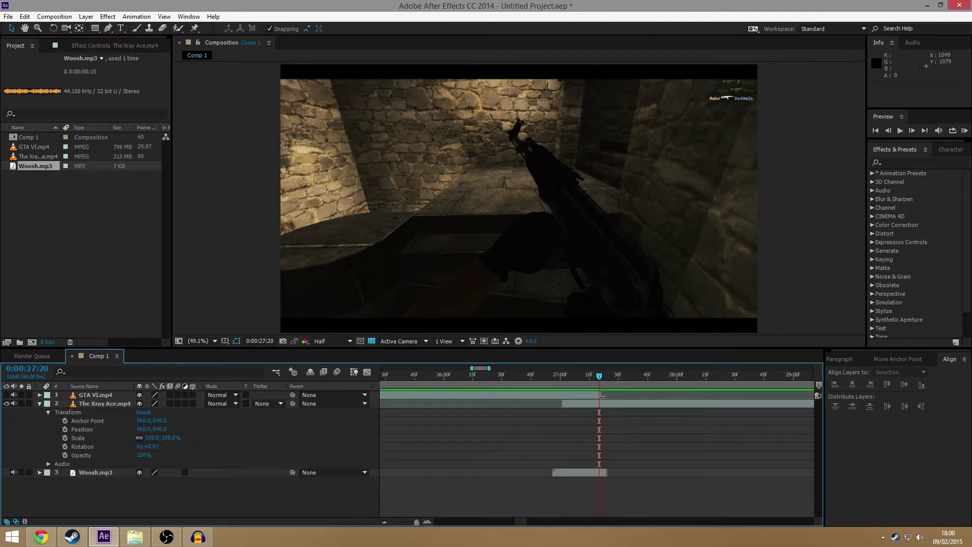
left_click(65, 430)
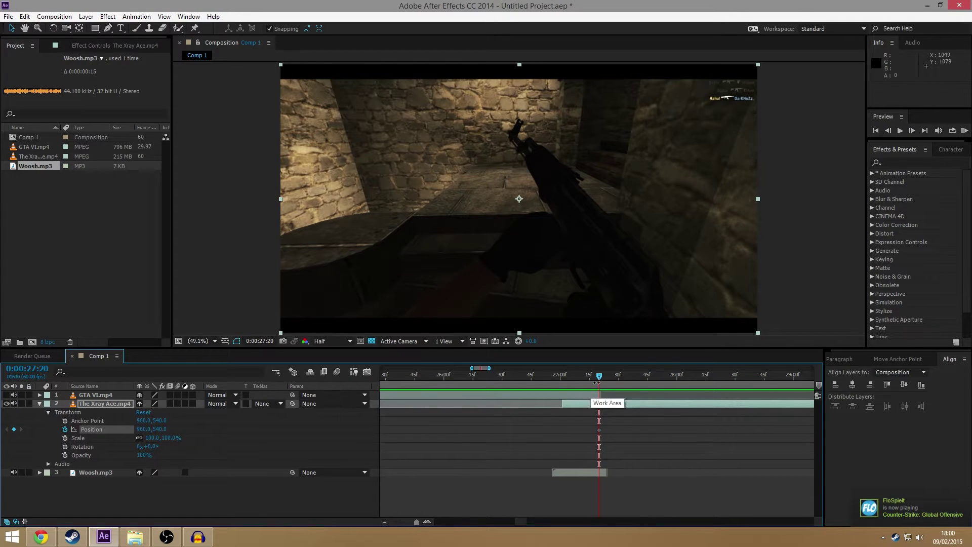
left_click_drag(600, 376, 562, 376)
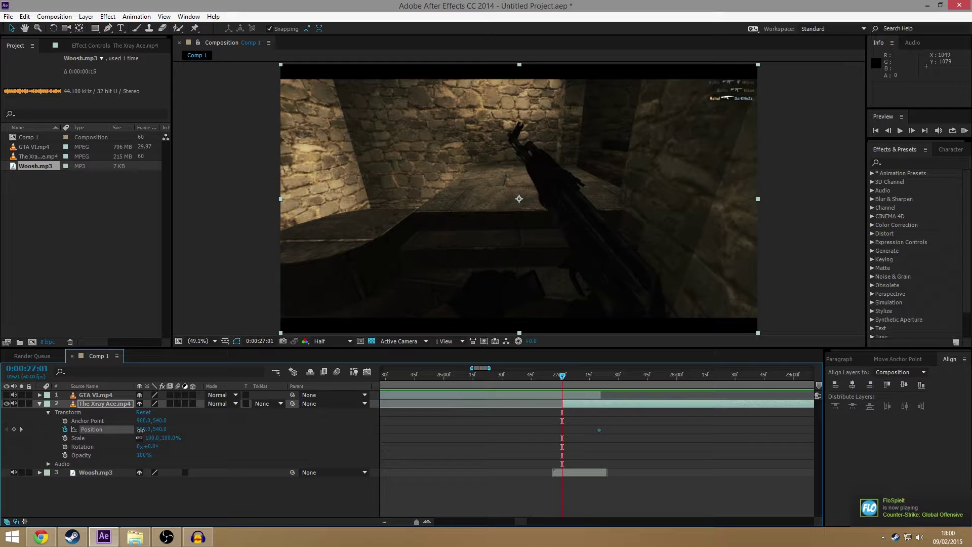
left_click_drag(141, 430, 310, 433)
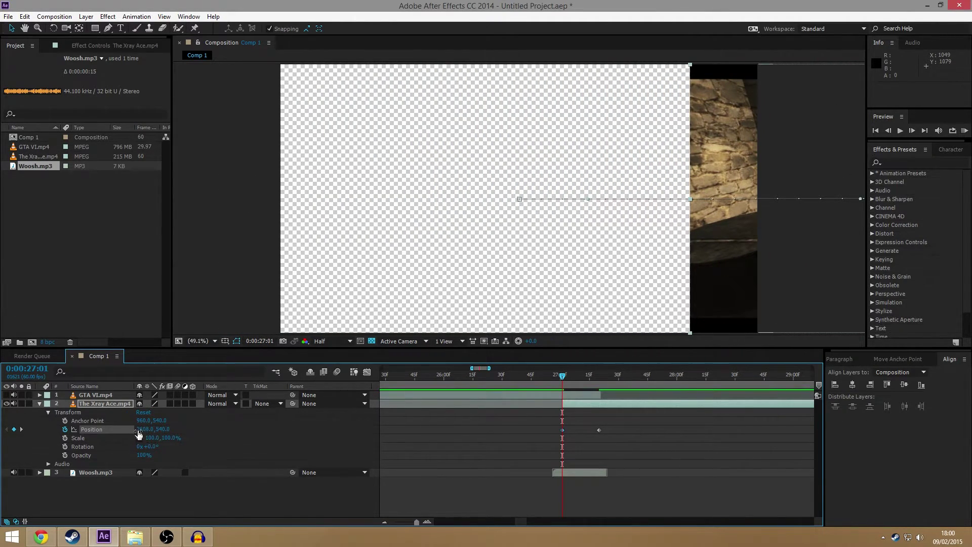
left_click_drag(136, 431, 266, 424)
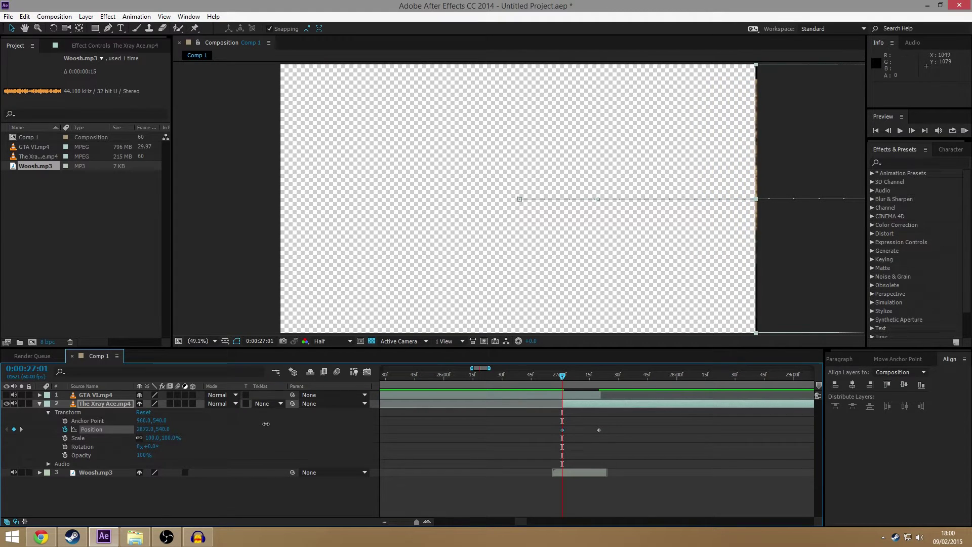
Step: Confirm the clip lands at frame centre 960,540 and select both Position keyframes
left_click(548, 378)
left_click_drag(548, 381, 589, 400)
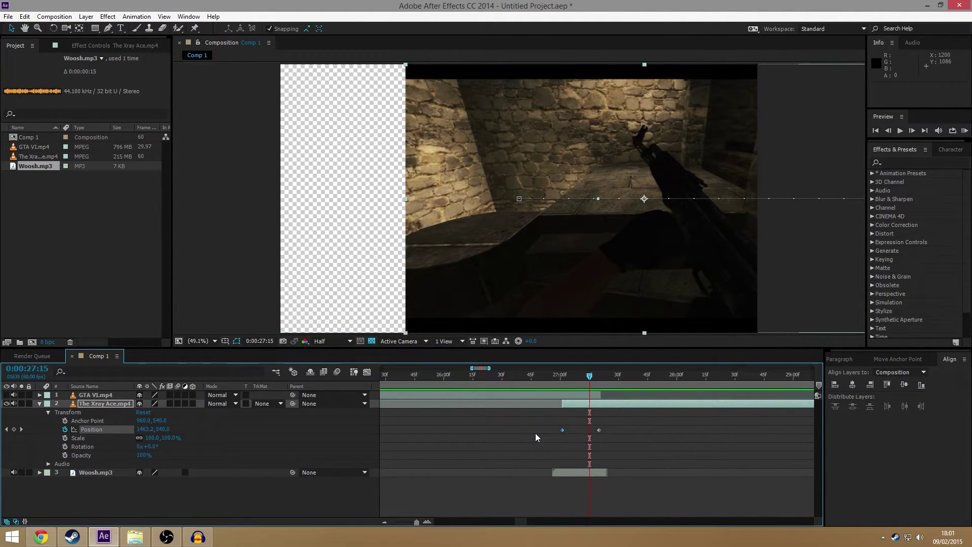
left_click_drag(542, 449, 614, 420)
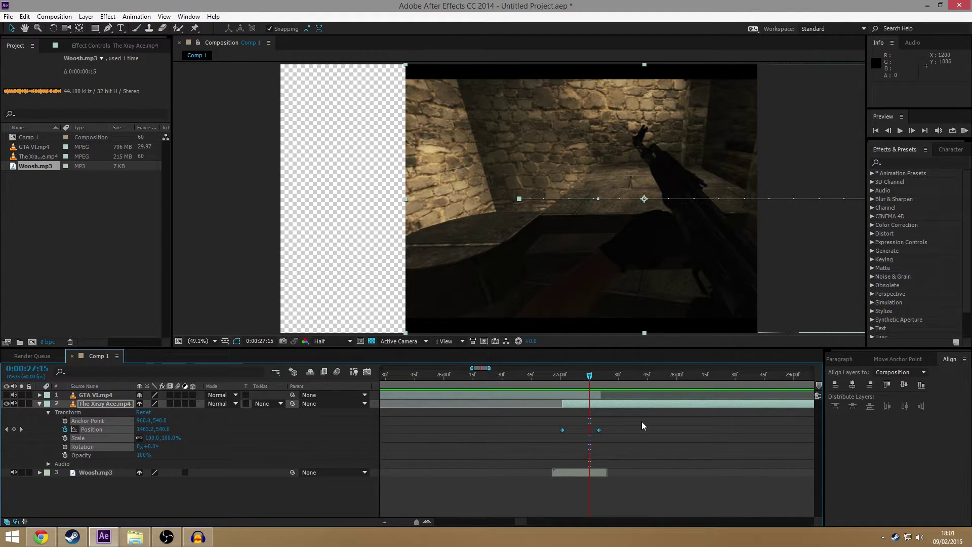
Step: Apply Easy Ease to both Position keyframes and make GTA VI.mp4 visible again
key("F9")
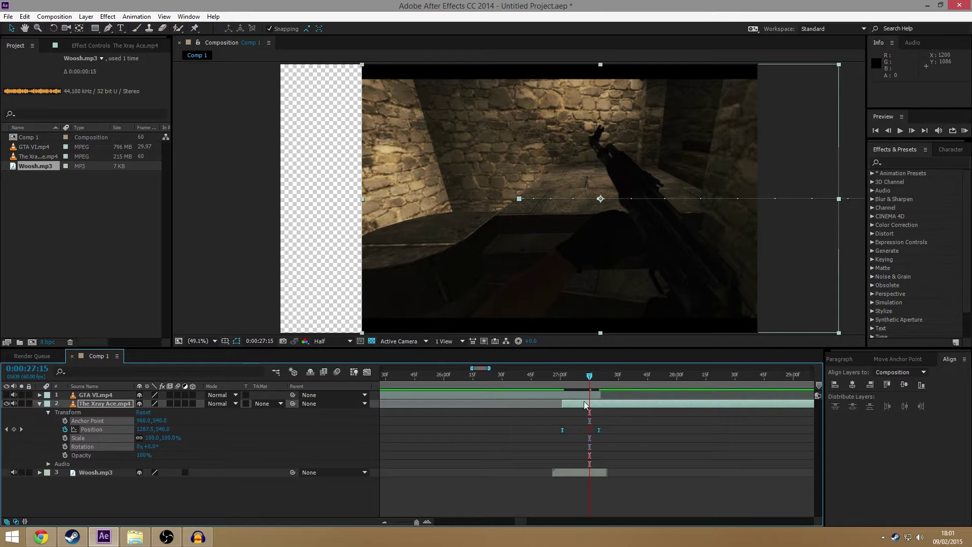
left_click_drag(591, 376, 553, 387)
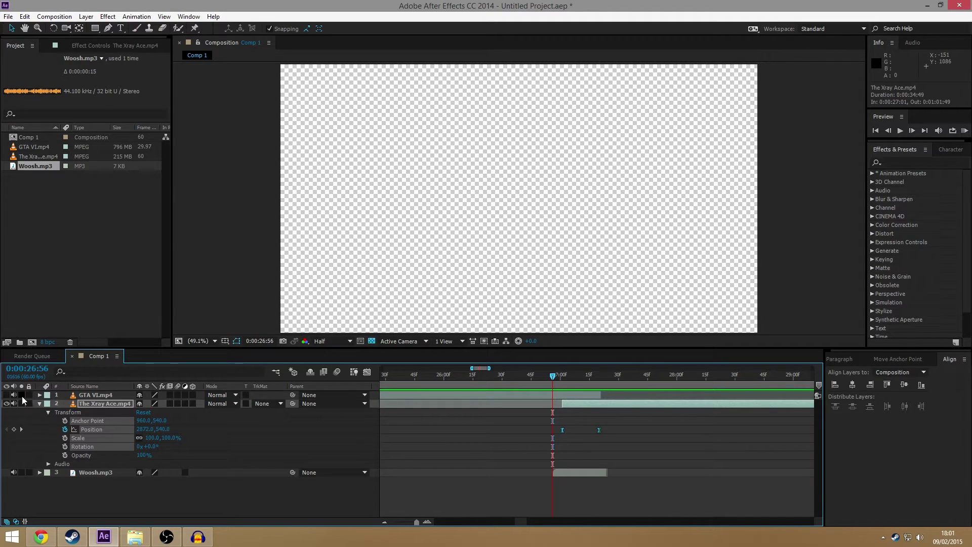
left_click(6, 395)
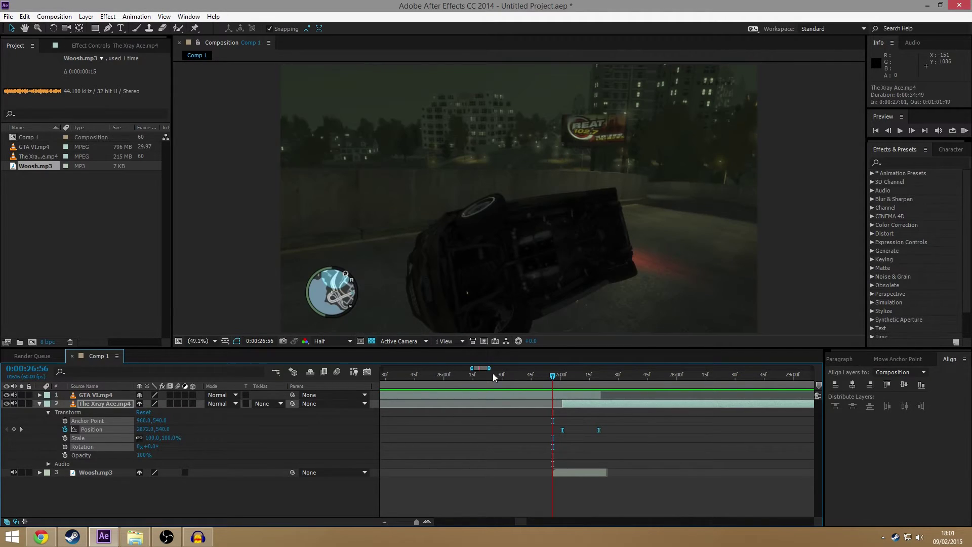
Step: Scrub through the slide to its end and select the GTA VI layer
left_click_drag(551, 374, 591, 381)
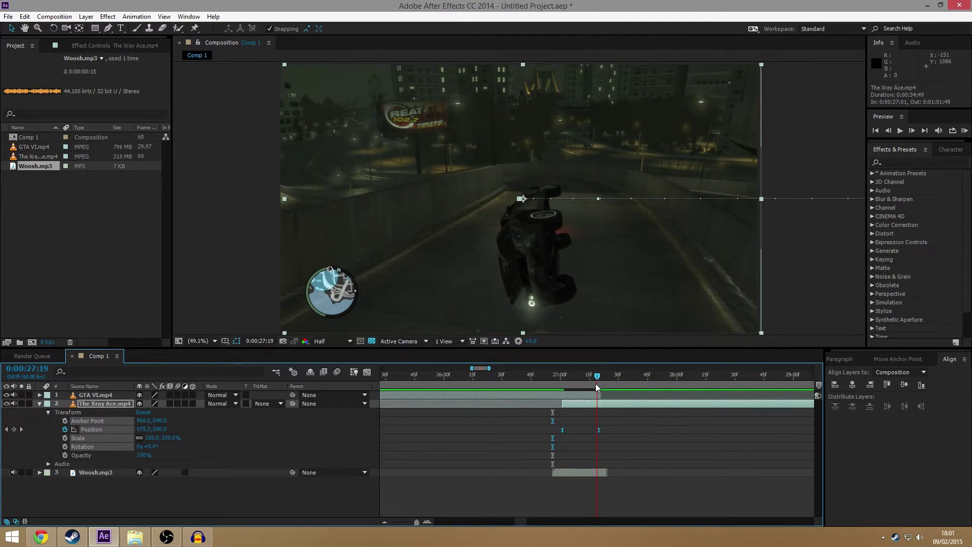
left_click_drag(595, 383, 542, 387)
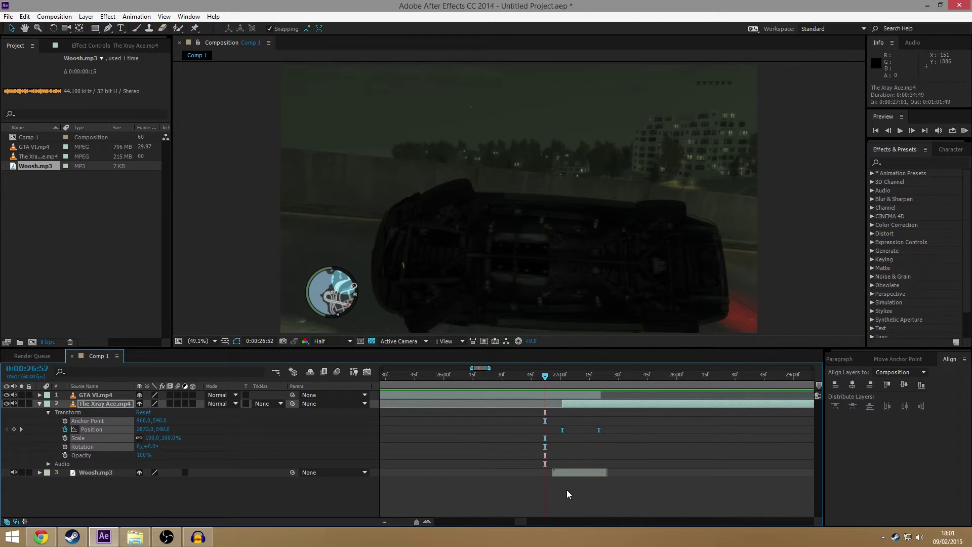
left_click(566, 490)
left_click(546, 396)
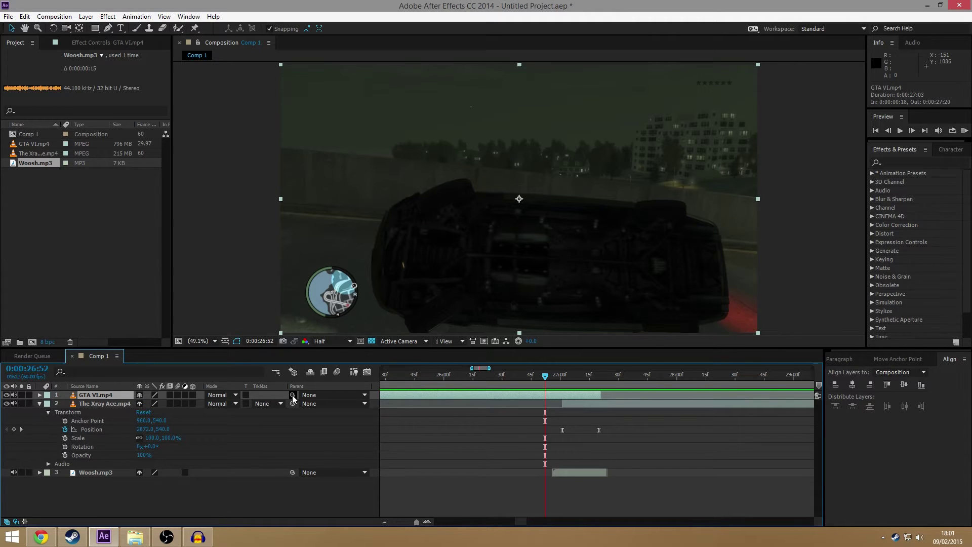
Step: Parent GTA VI.mp4 to The Xray Ace.mp4, collapse its properties and scrub the transition
left_click_drag(292, 395, 107, 403)
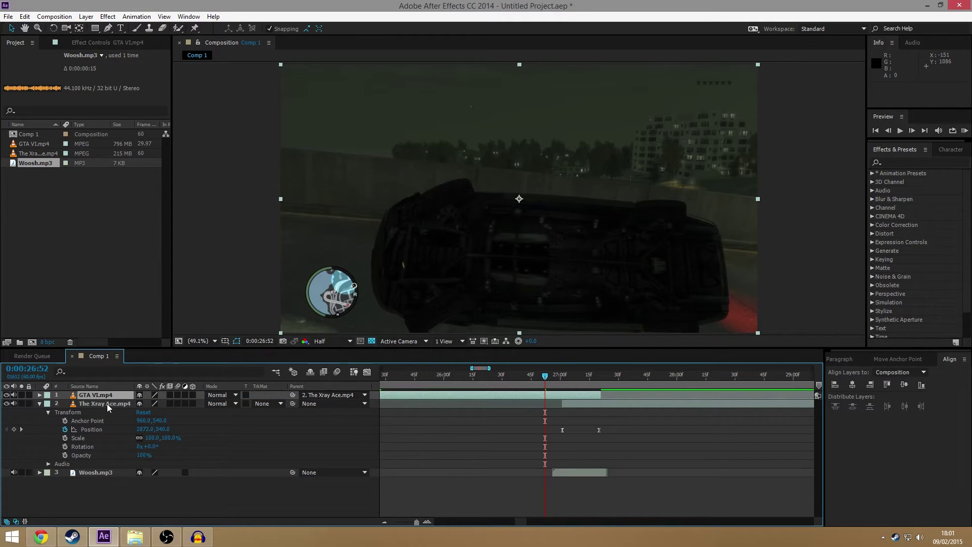
left_click(314, 395)
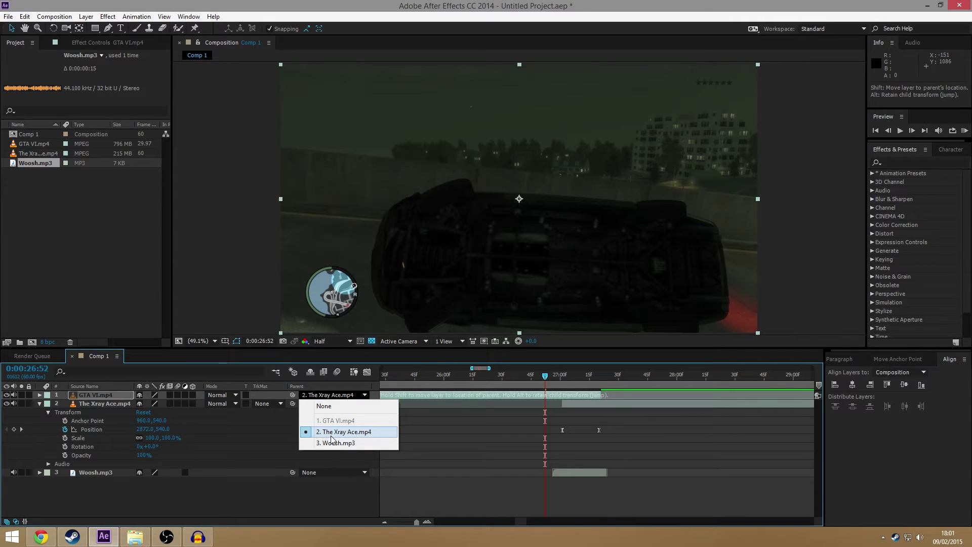
left_click(331, 501)
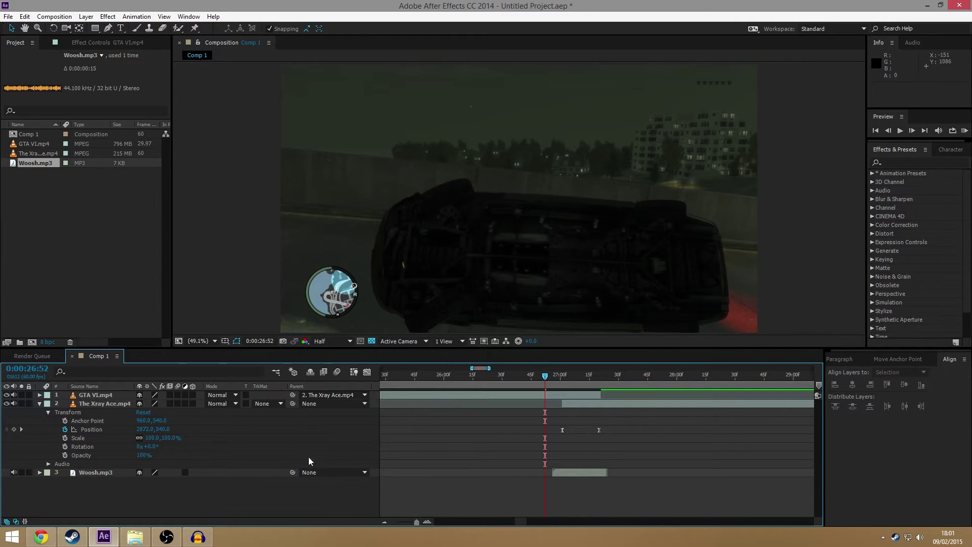
left_click(39, 403)
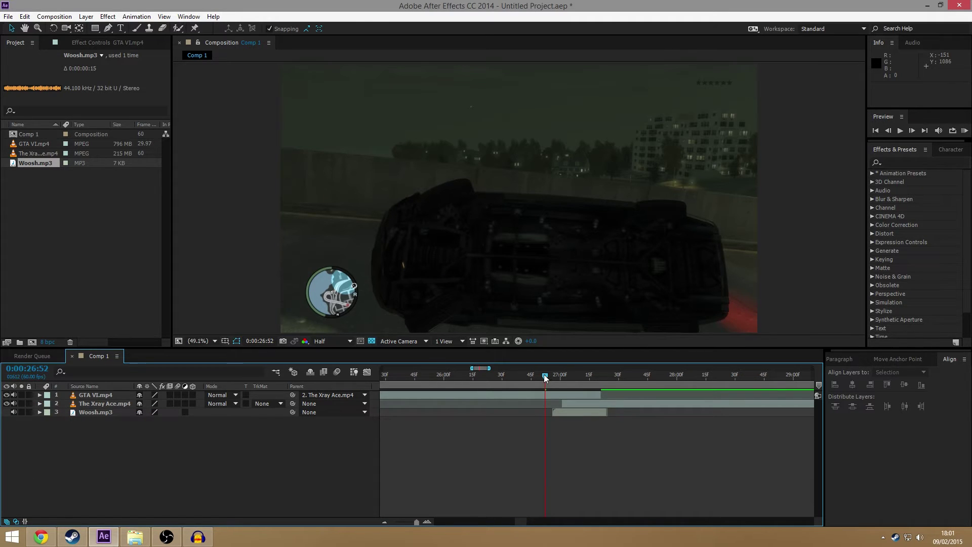
left_click_drag(545, 379, 578, 386)
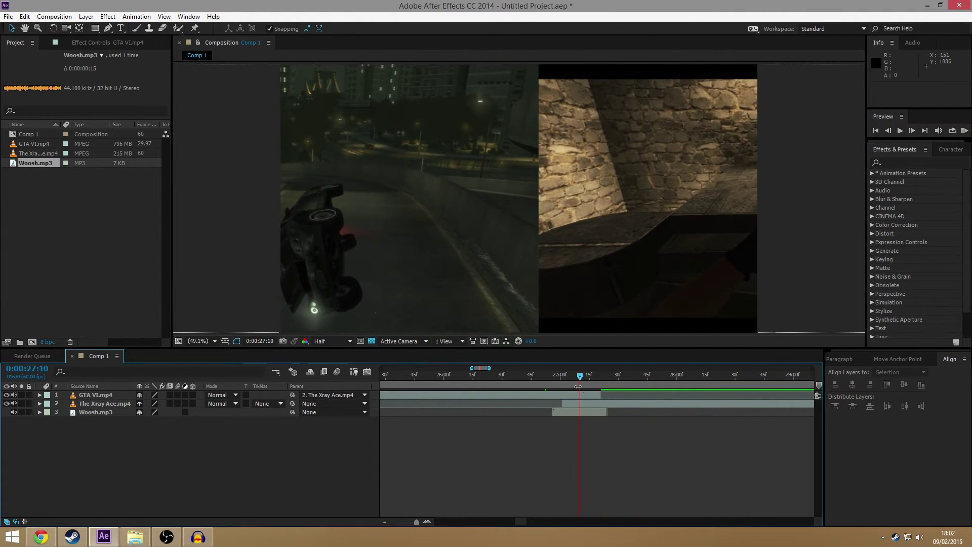
Step: Enable motion blur on GTA VI.mp4, The Xray Ace.mp4 and the composition, then scrub the slide
left_click(177, 395)
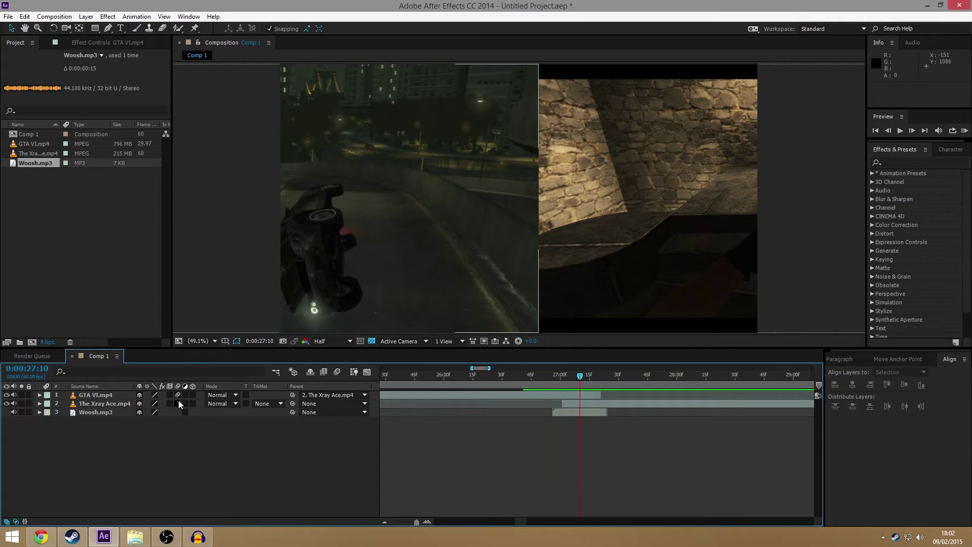
left_click(178, 402)
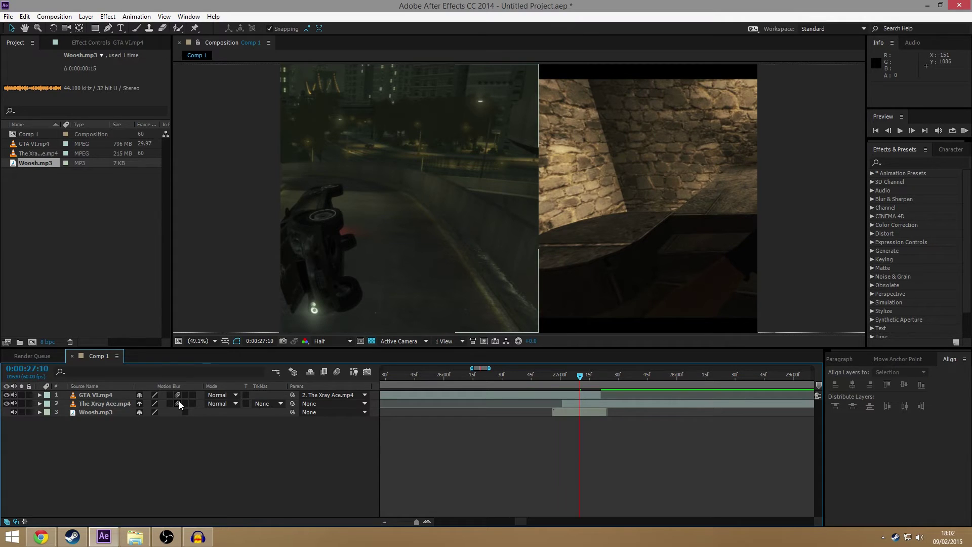
left_click(338, 372)
left_click_drag(584, 379, 559, 386)
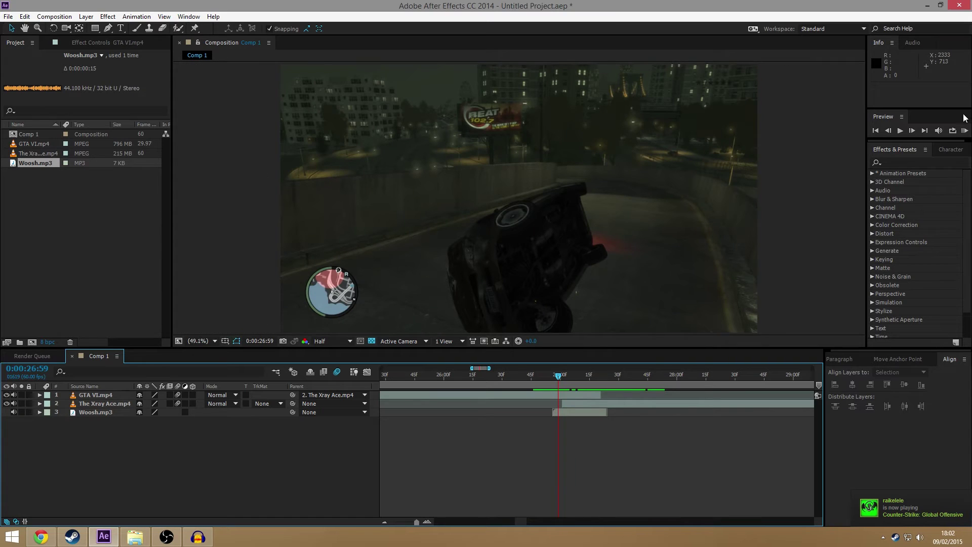
left_click(965, 131)
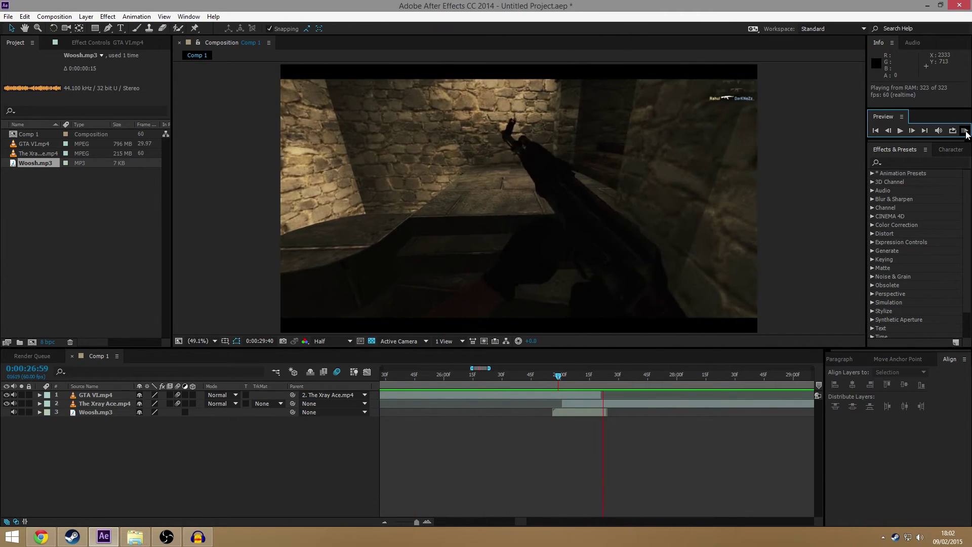
left_click(965, 131)
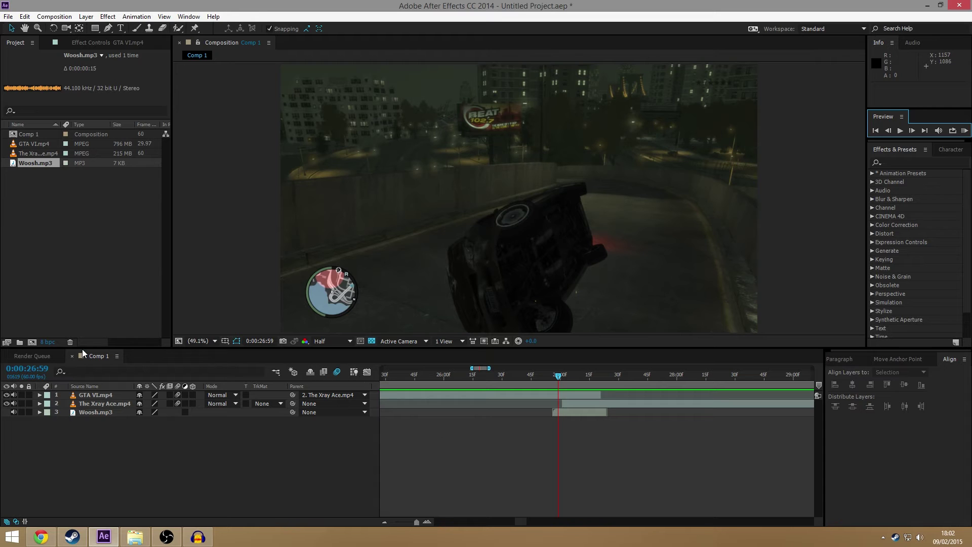
left_click_drag(557, 374, 744, 406)
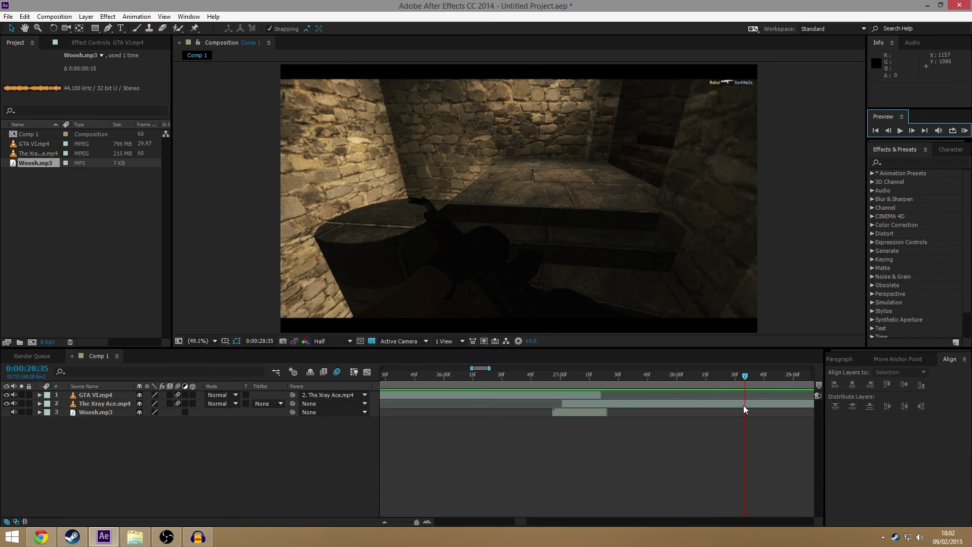